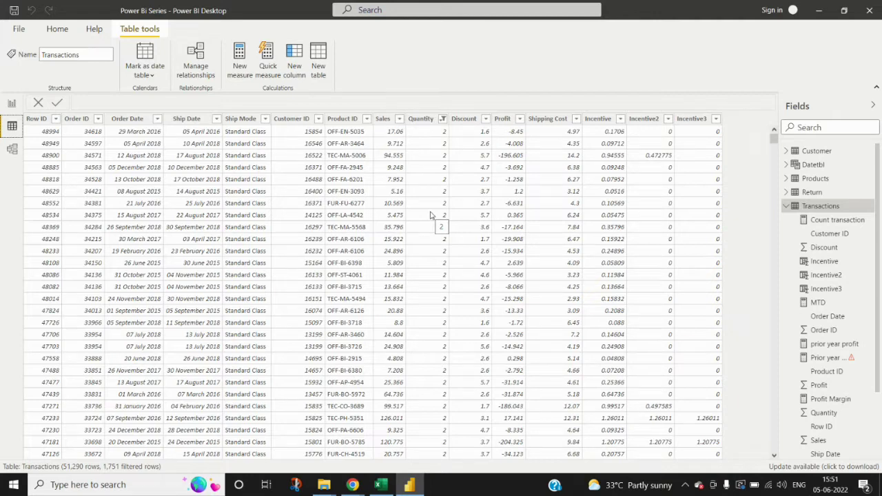
Add a calculated column named Price to the Transactions table and begin its formula with an IF test on Transactions[Quantity].
left_click(683, 122)
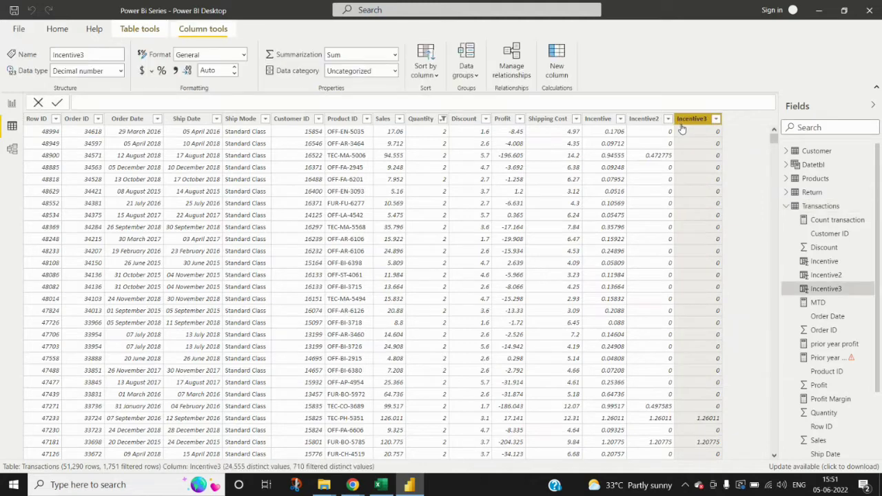
right_click(680, 127)
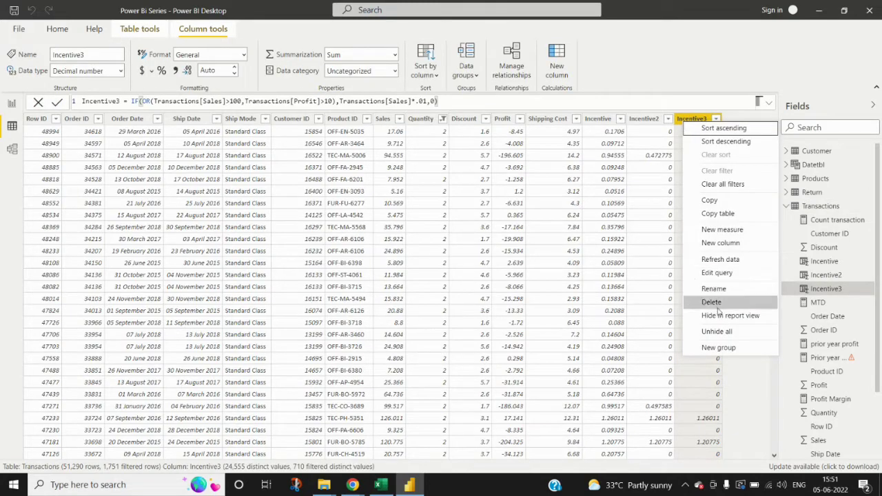
left_click(449, 223)
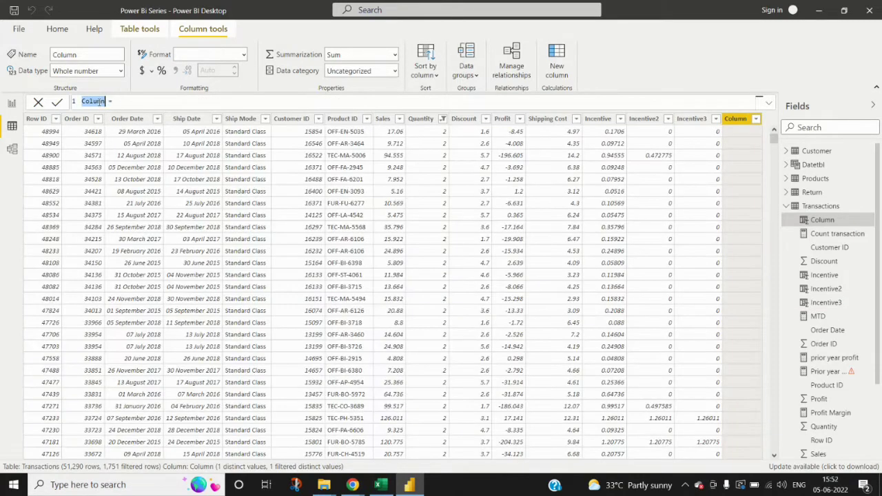
type("Price =")
key("End")
type("IF(")
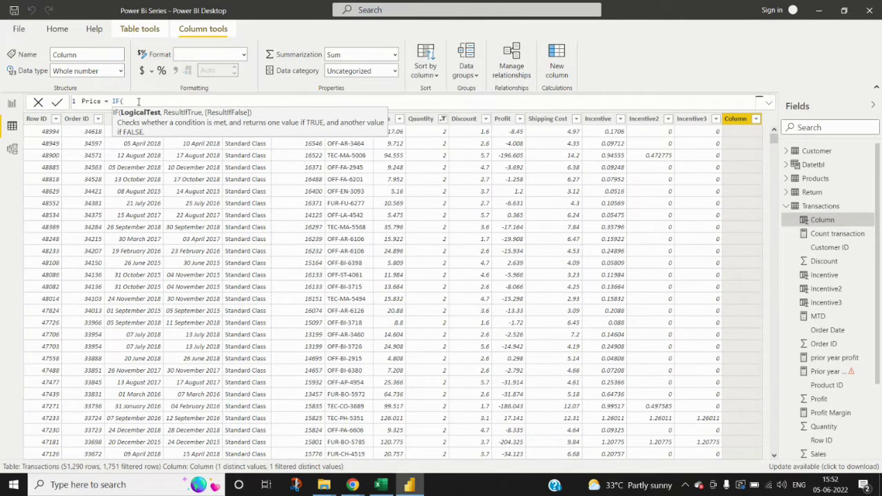
type("quan")
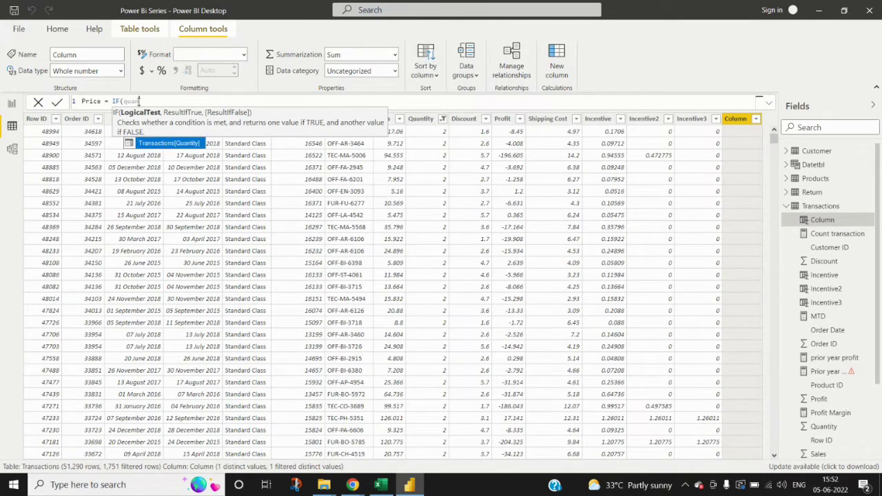
left_click(166, 144)
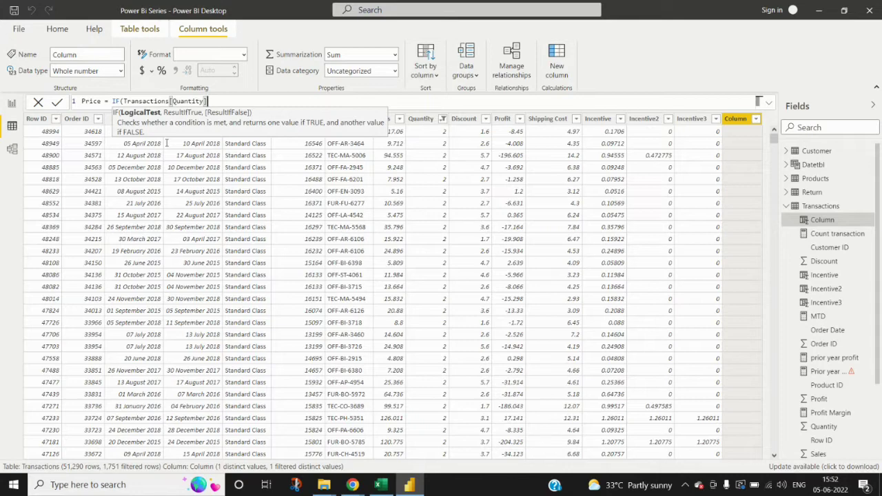
Complete the IF condition so Transactions[Quantity] equals 6, 8 or 10, joining the three comparisons with the || operator.
type("=6 || quant")
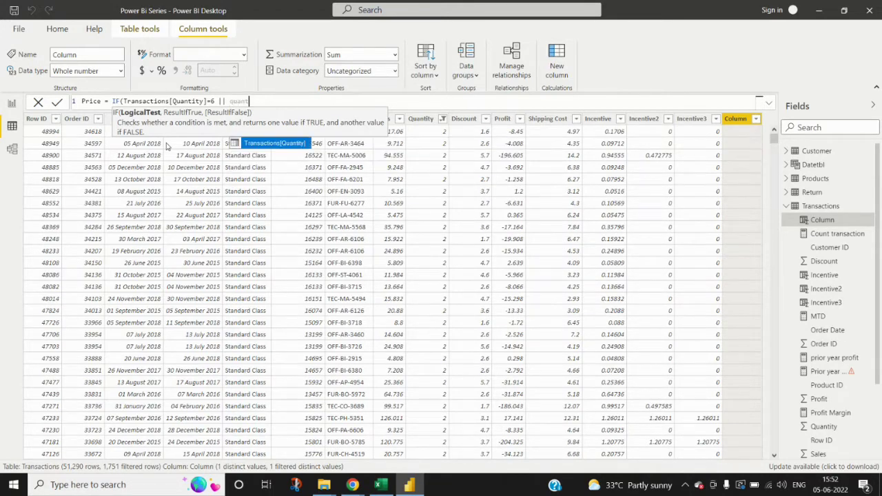
key("Tab")
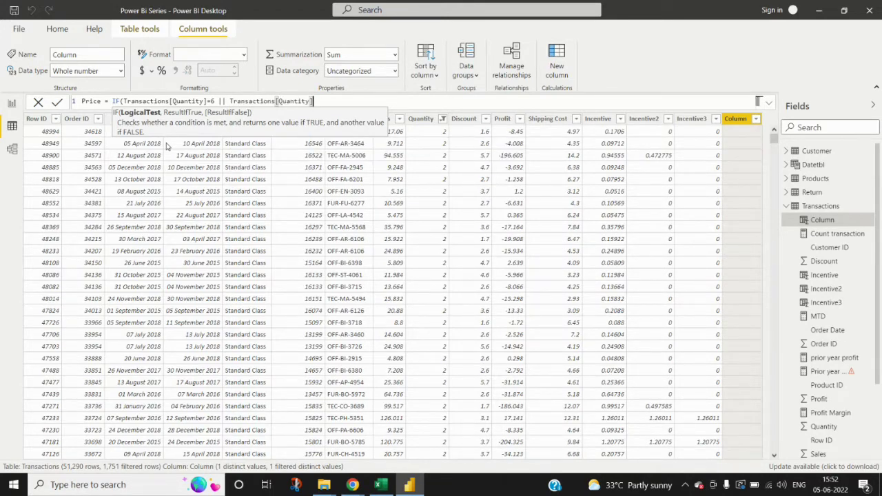
type("=8")
type(" || ")
type("Transactions[Quantity")
type("]=")
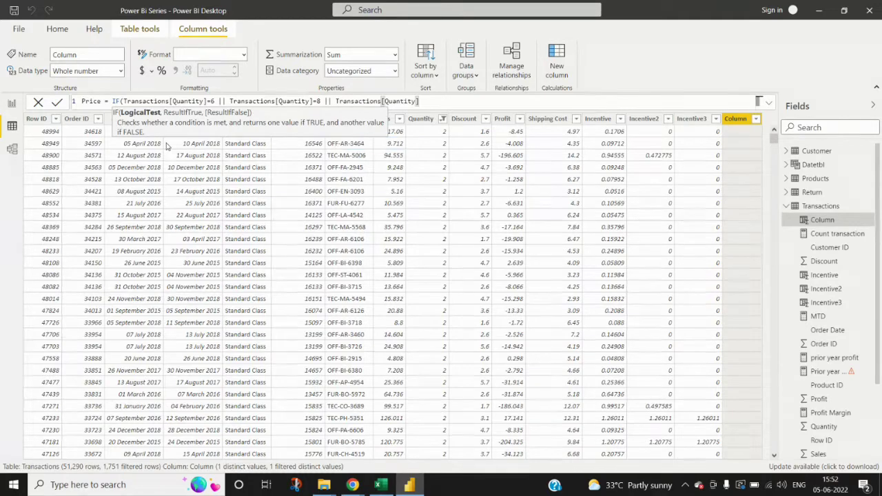
type("10,")
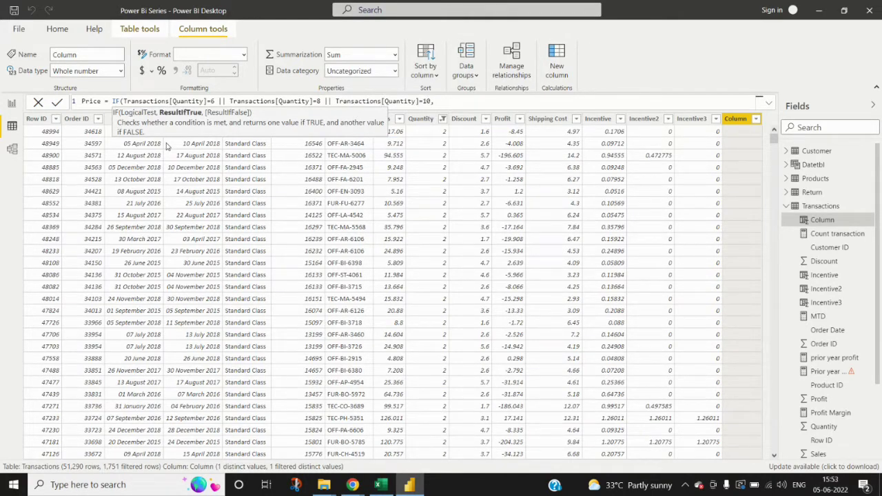
Finish the Price formula with "100" as the true result and "0" as the false result, and commit it.
type("\"100\",0")
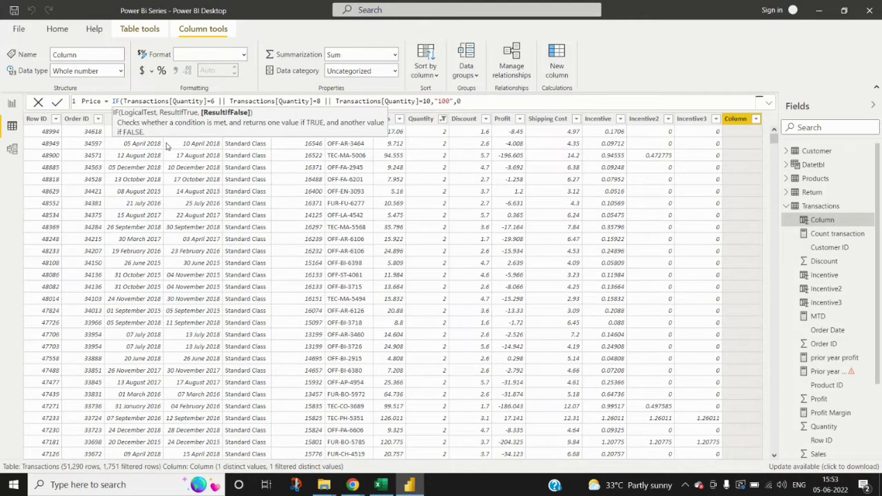
type(")")
key("BackSpace")
key("BackSpace")
type("0")
type(")")
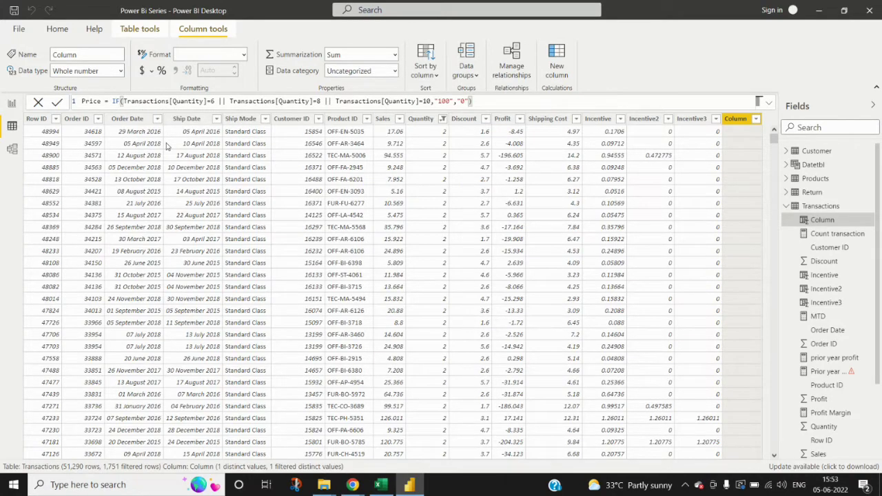
key("Return")
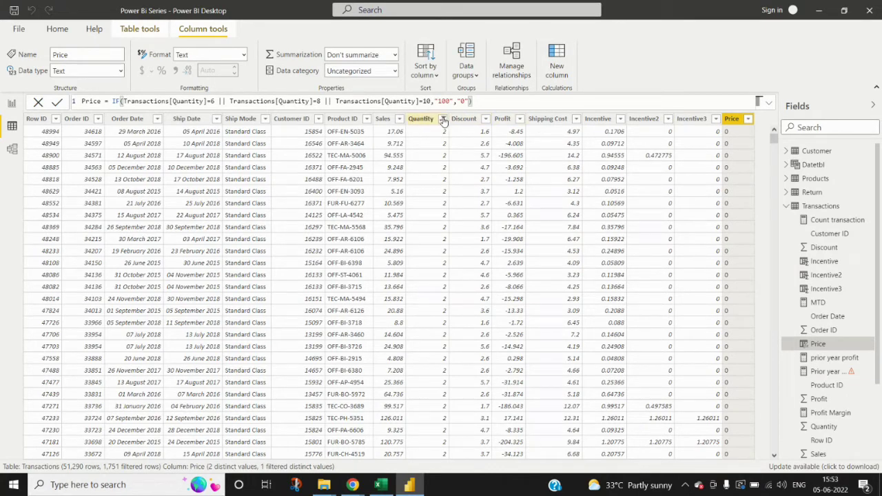
Filter the Quantity column to show only value 6 to check the Price results.
left_click(436, 145)
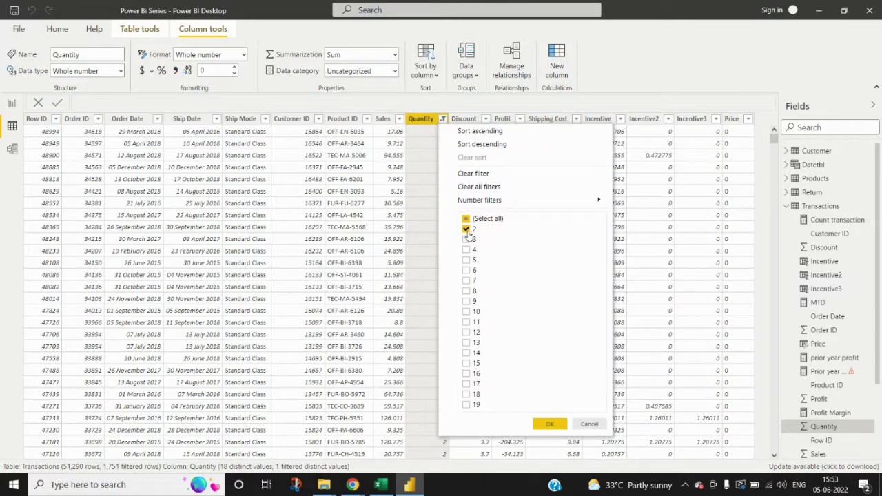
left_click(466, 229)
left_click(465, 271)
left_click(546, 426)
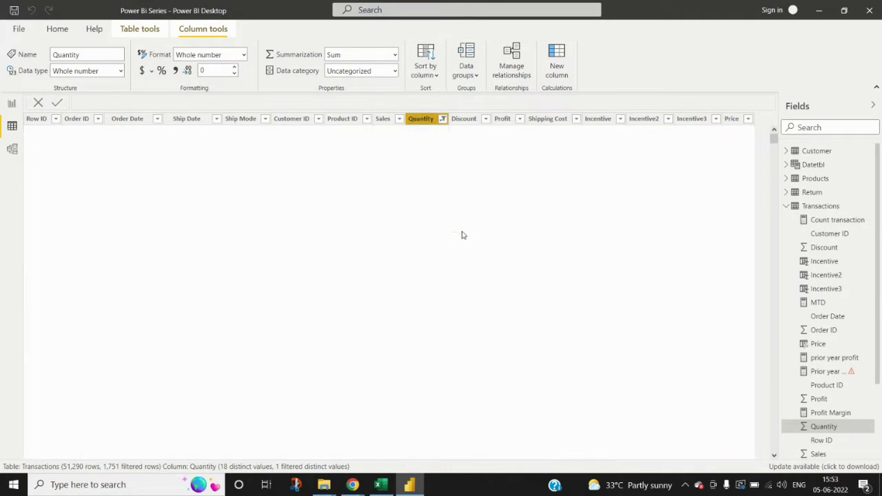
Switch the Quantity filter to show only value 8 to check Price for those rows.
left_click(443, 120)
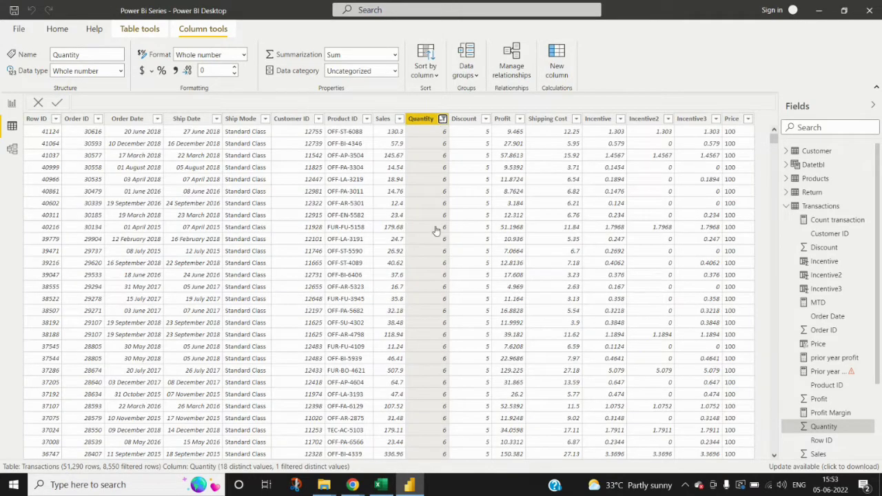
left_click(466, 271)
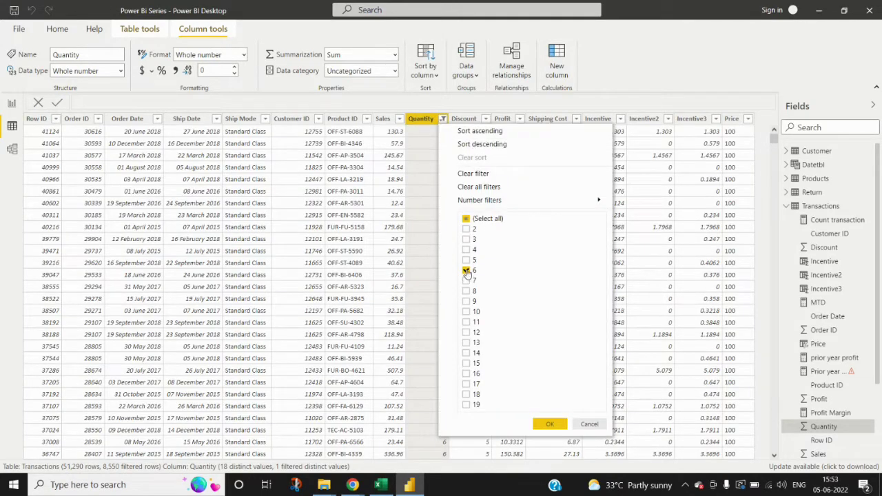
left_click(550, 423)
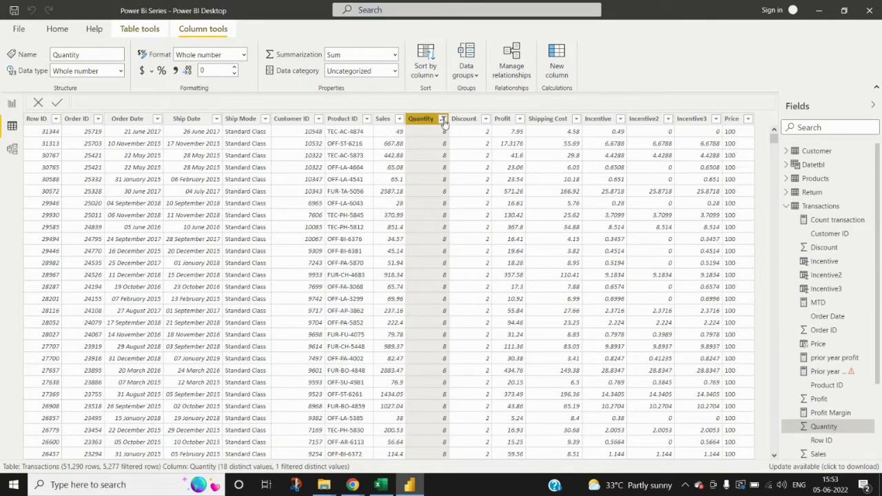
Filter Quantity to only value 10 to check Price, and clear all filters from the table.
left_click(443, 120)
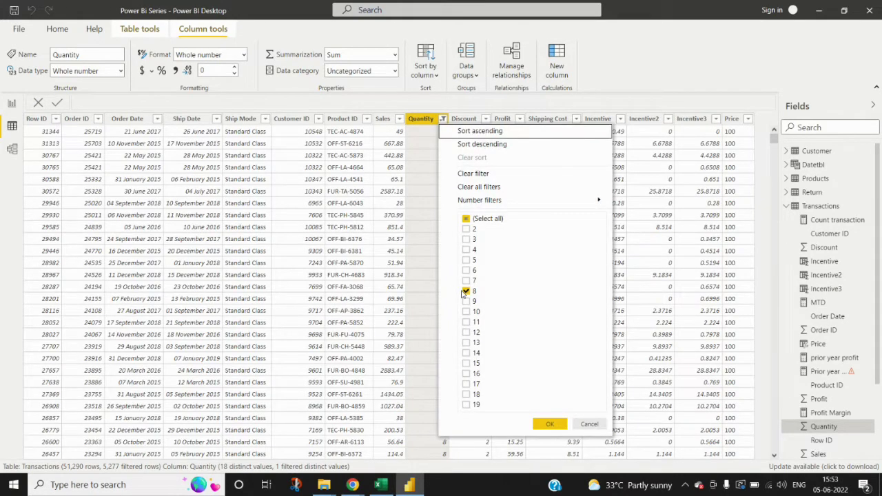
left_click(465, 291)
left_click(466, 311)
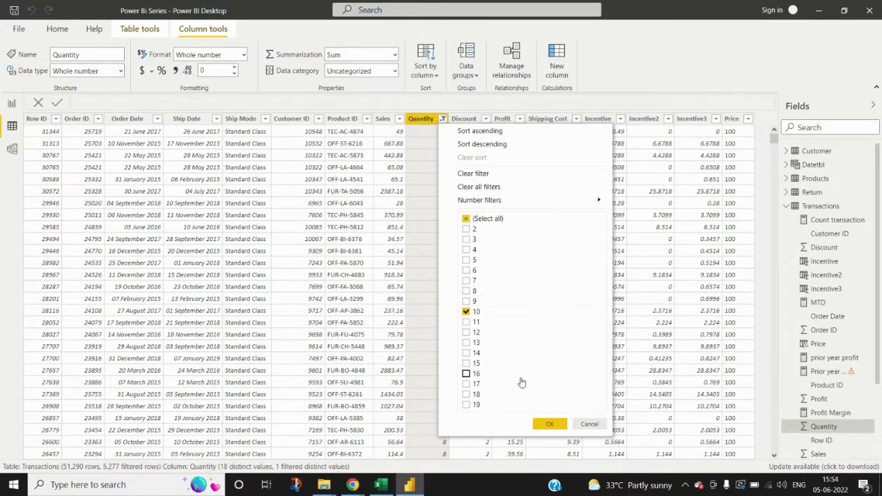
left_click(542, 423)
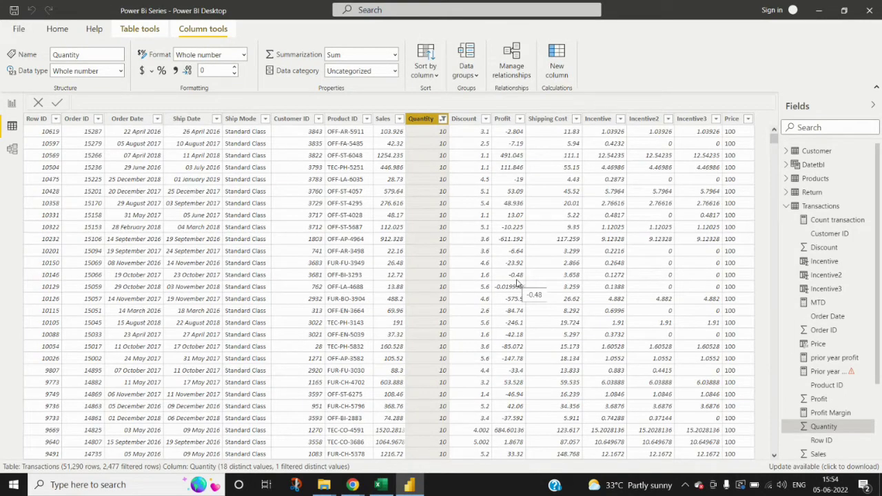
left_click(443, 120)
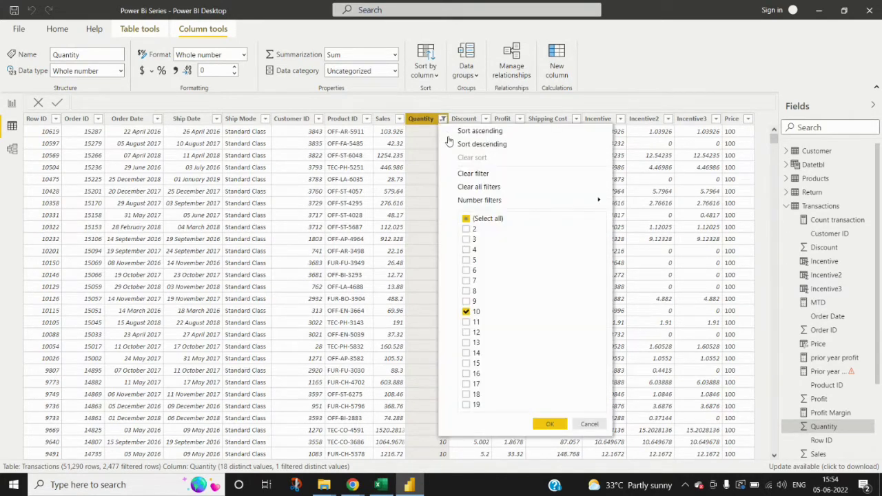
left_click(480, 187)
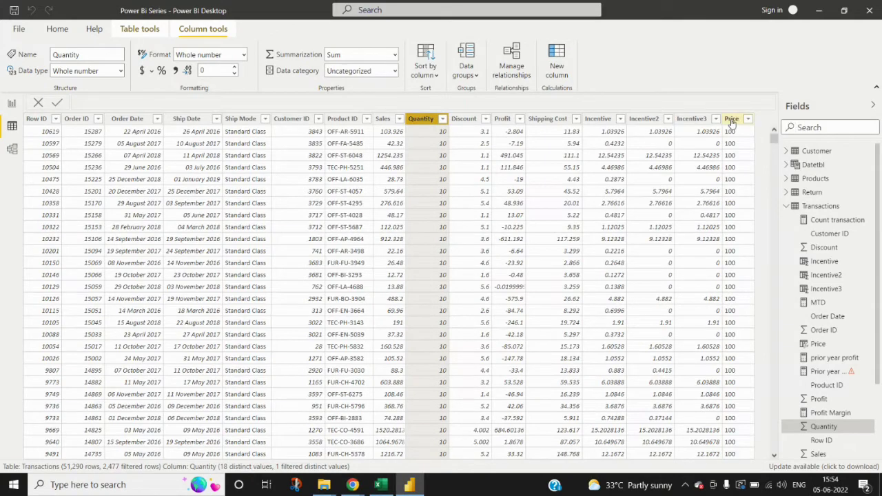
Rewrite the Price formula's condition as Transactions[Quantity] IN {6,8,10}, replacing the chained || comparisons and keeping the "100" and "0" results.
left_click(732, 121)
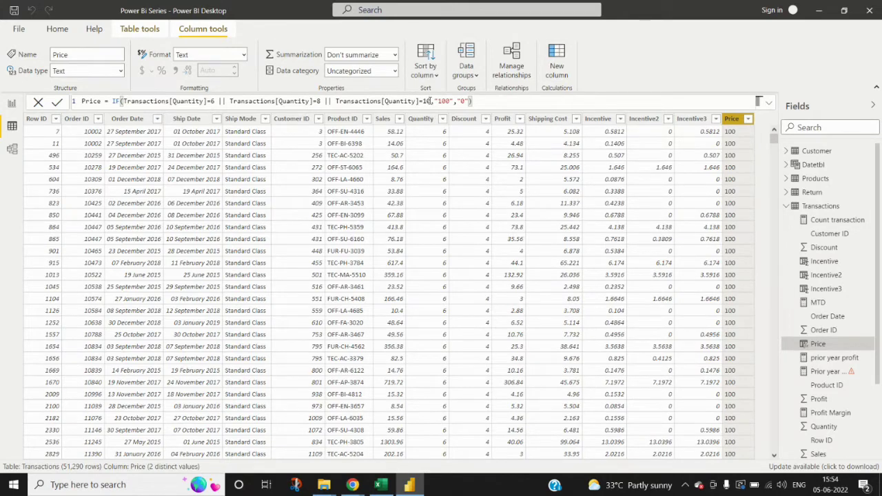
left_click_drag(431, 101, 212, 101)
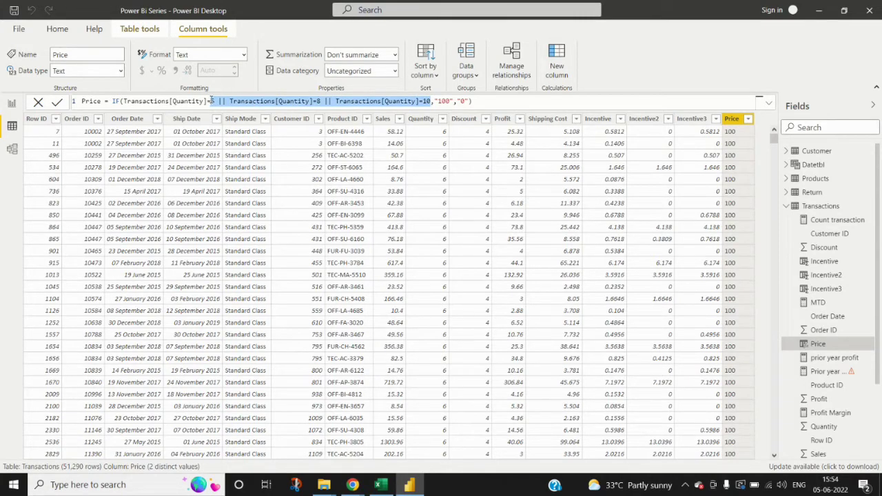
key("BackSpace")
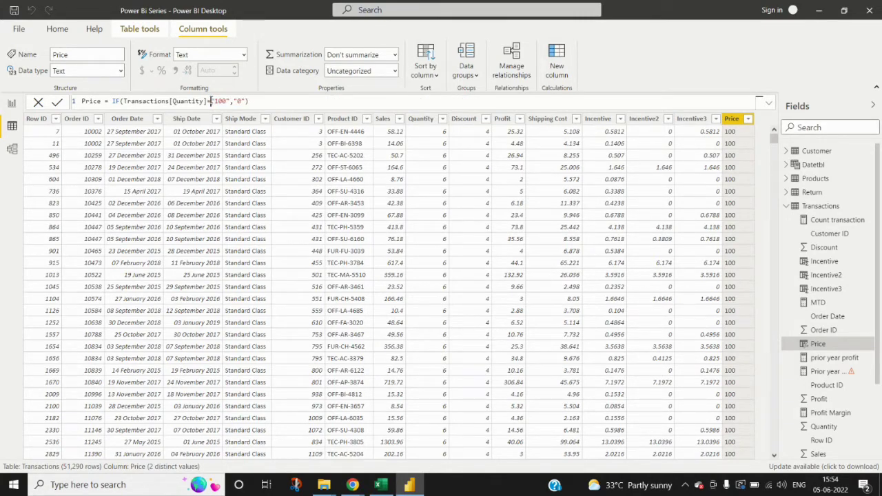
key("BackSpace")
type("IN {")
type("6,8,10},")
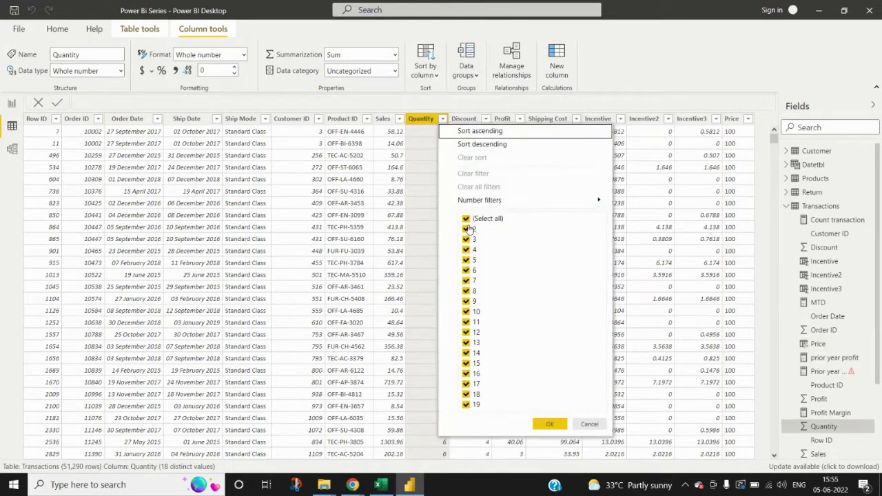
Filter the Quantity column to only value 10 to check the Price values from the IN formula.
left_click(466, 218)
left_click(466, 270)
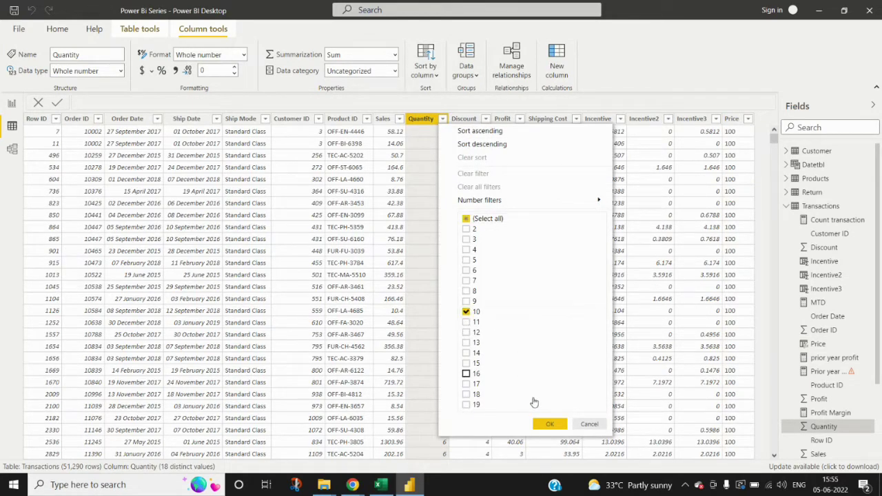
left_click(549, 424)
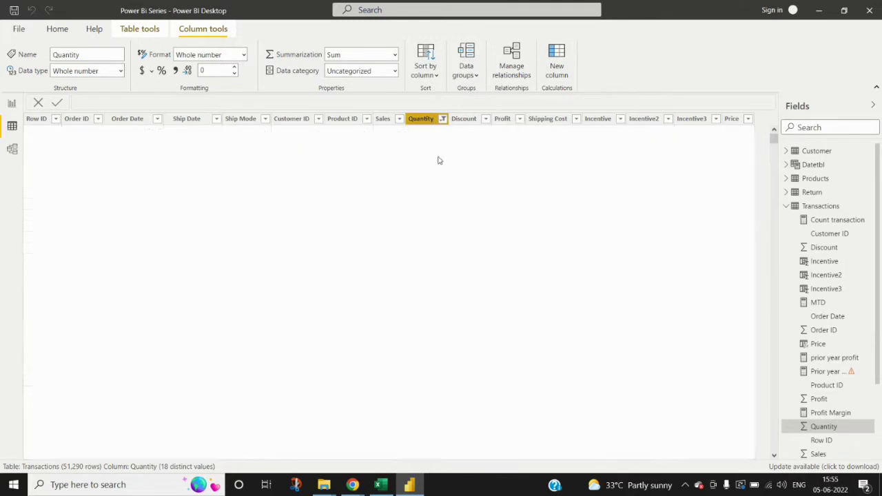
Filter Quantity to only value 5 to check Price for a non-matching quantity, and clear all filters.
left_click(442, 119)
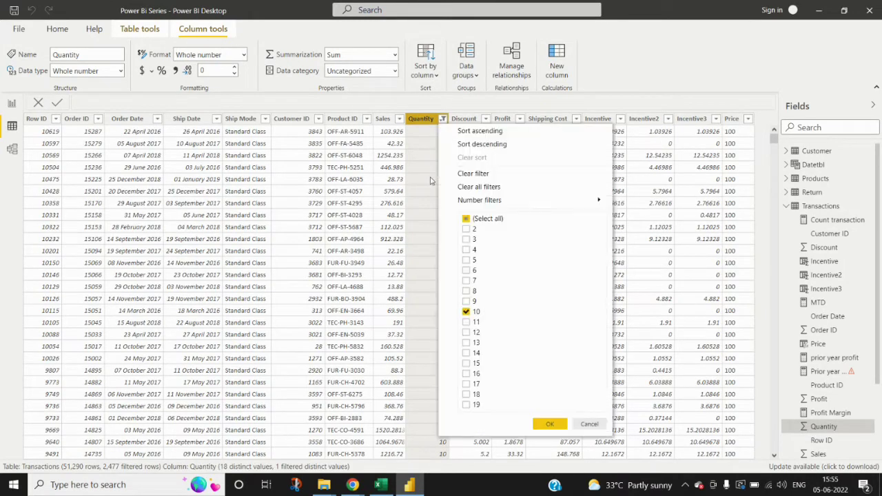
left_click(466, 260)
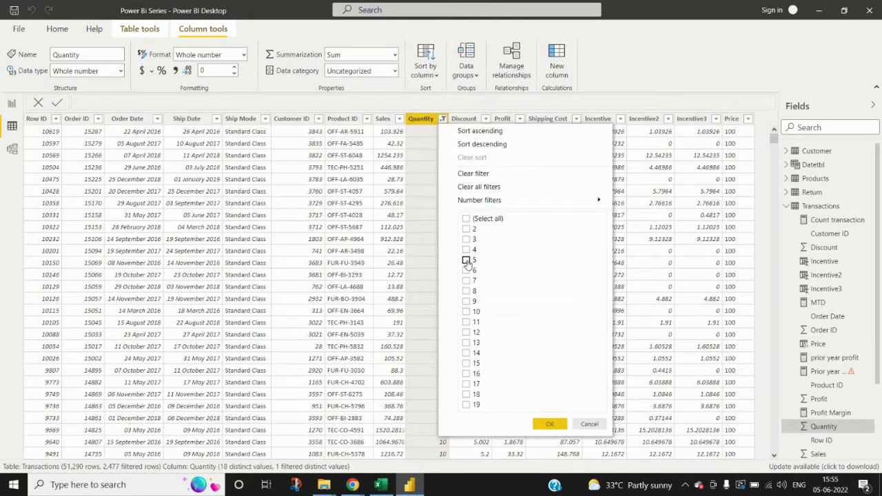
left_click(544, 424)
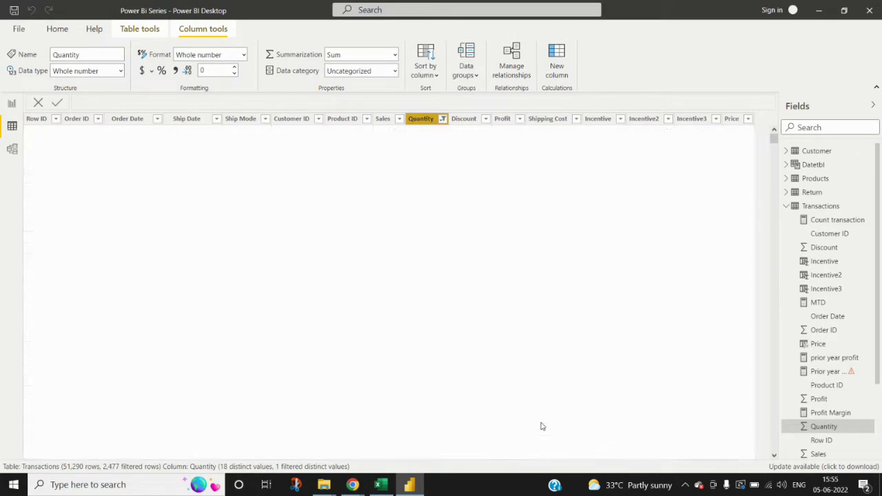
left_click(443, 119)
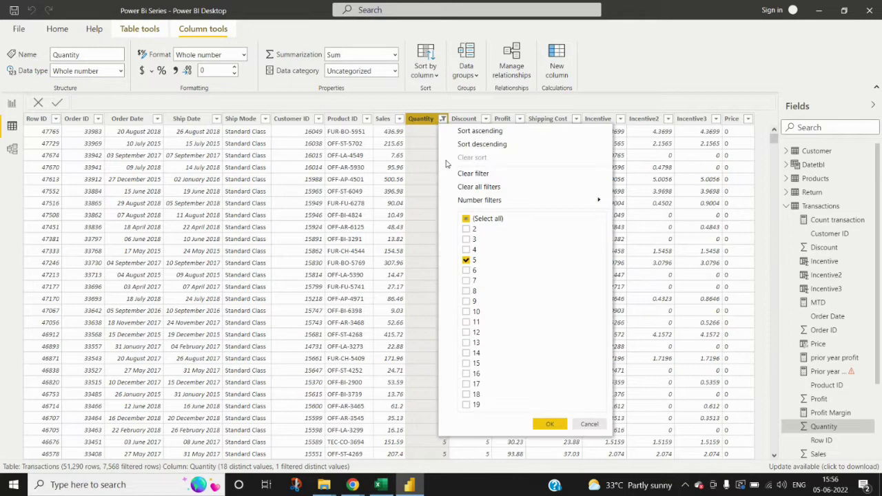
left_click(485, 189)
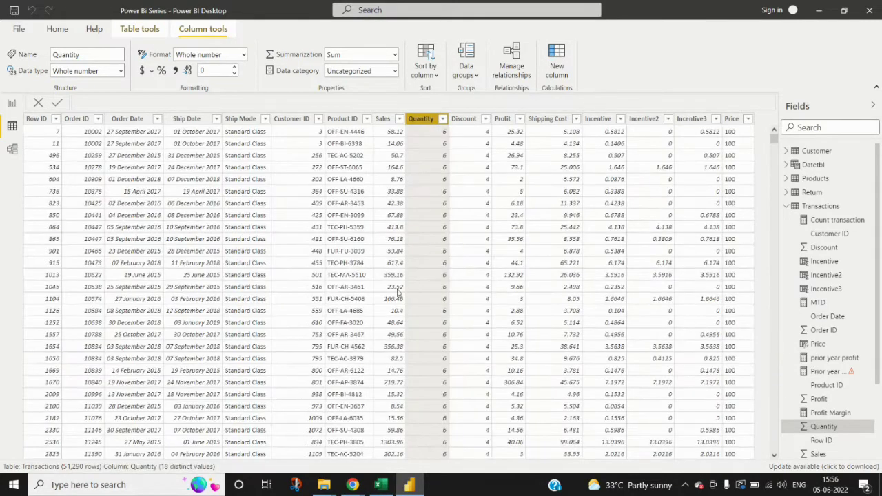